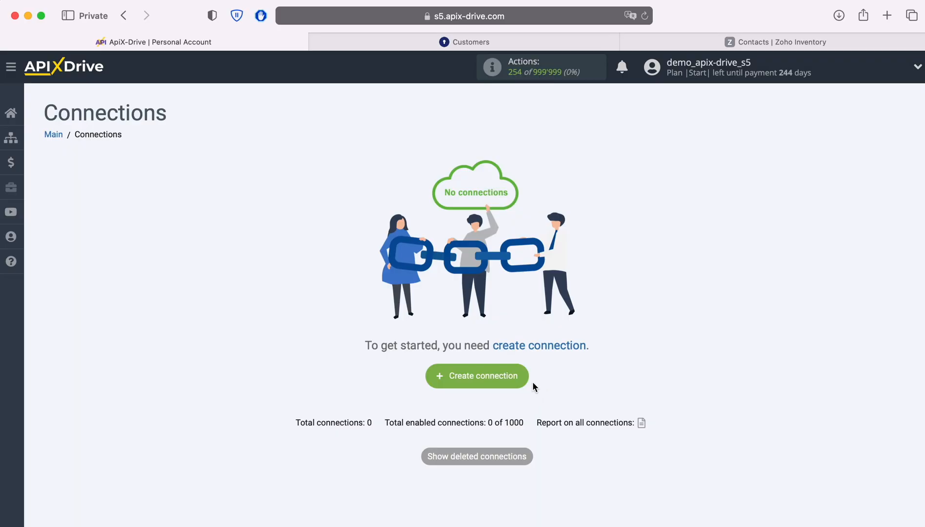
# Step: Create a new connection and choose KeyCRM as the data source system
pyautogui.click(522, 375)
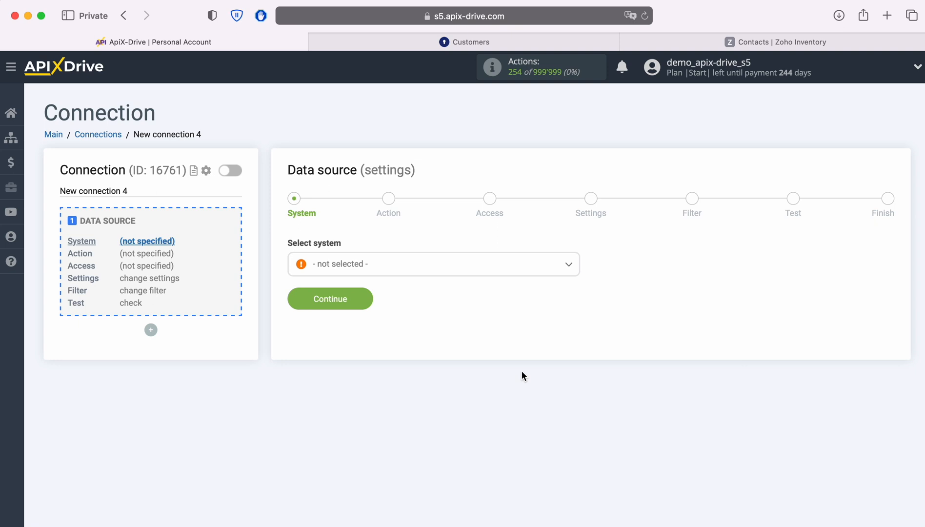
pyautogui.click(437, 264)
pyautogui.scroll(-15, 495, 376)
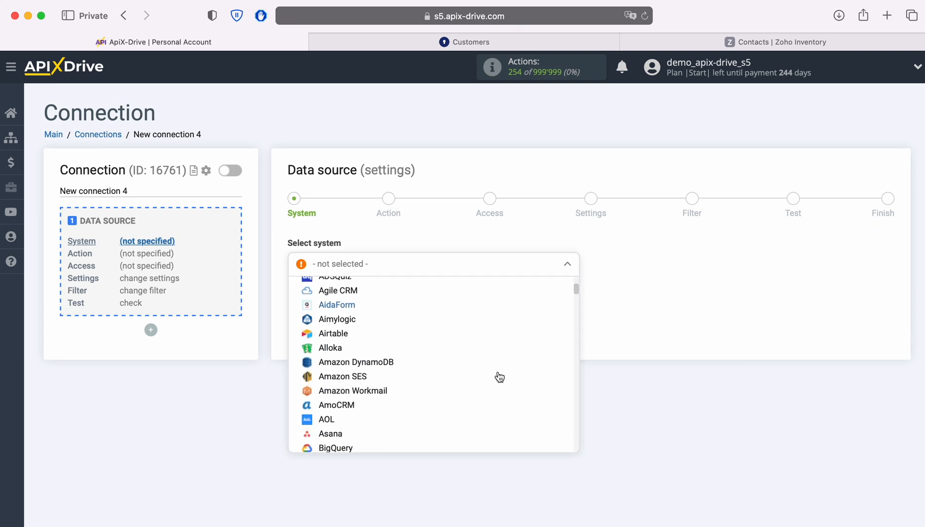
pyautogui.scroll(-15, 504, 376)
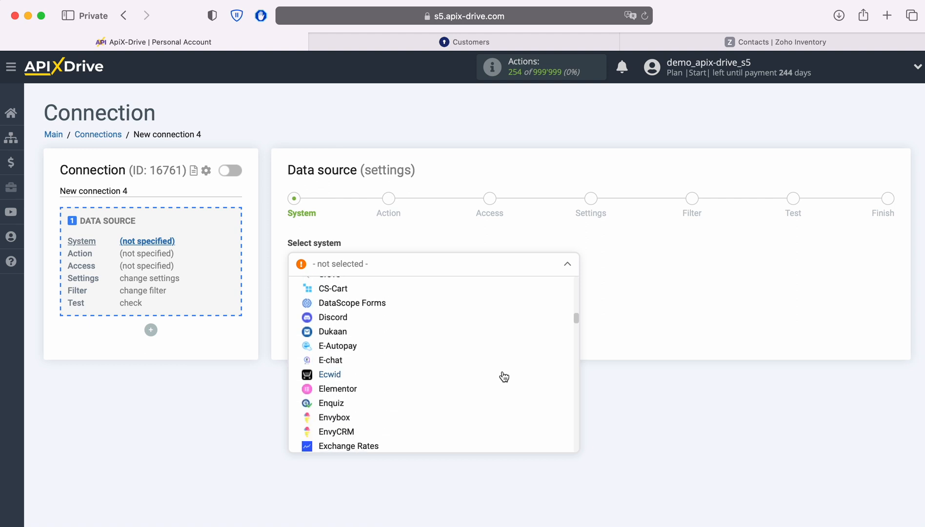
pyautogui.scroll(-15, 504, 376)
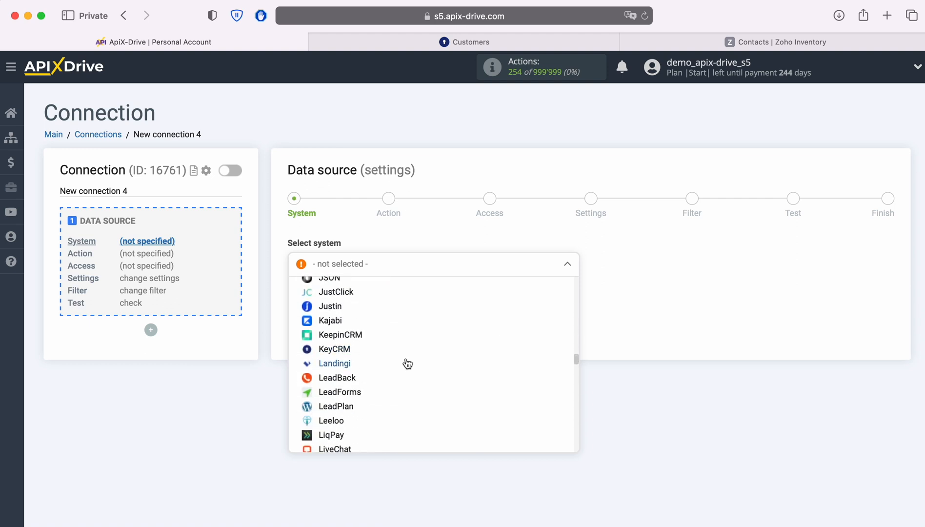
pyautogui.click(352, 349)
pyautogui.click(360, 300)
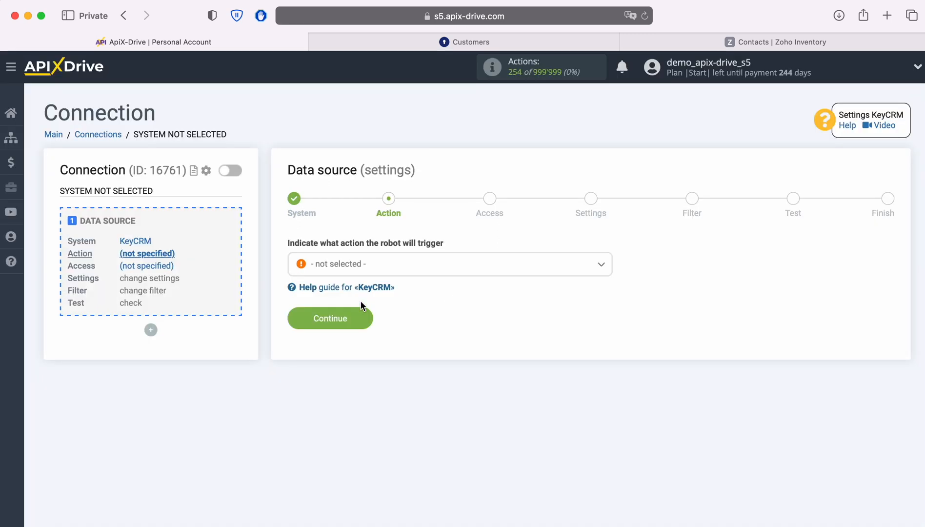
# Step: Set the data source action to Get CUSTOMERS (new) and proceed to account access
pyautogui.click(457, 277)
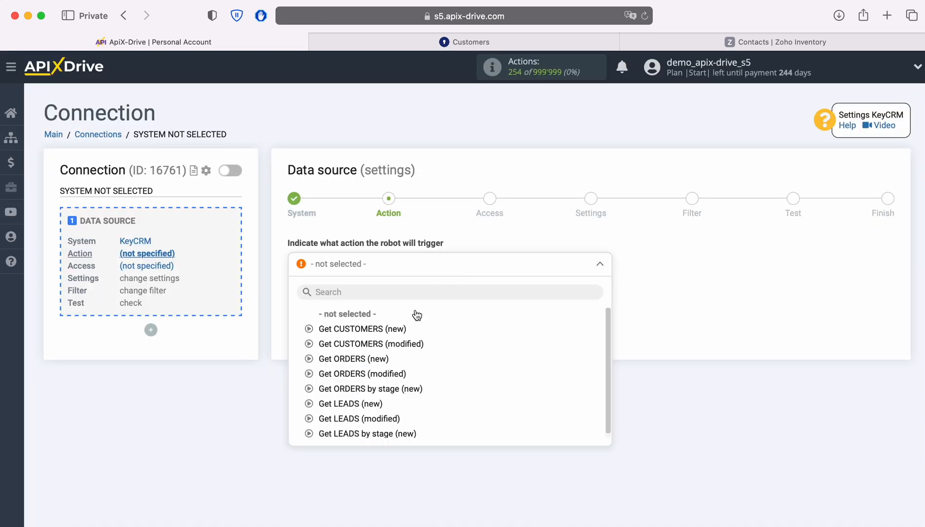
pyautogui.click(352, 328)
pyautogui.click(367, 320)
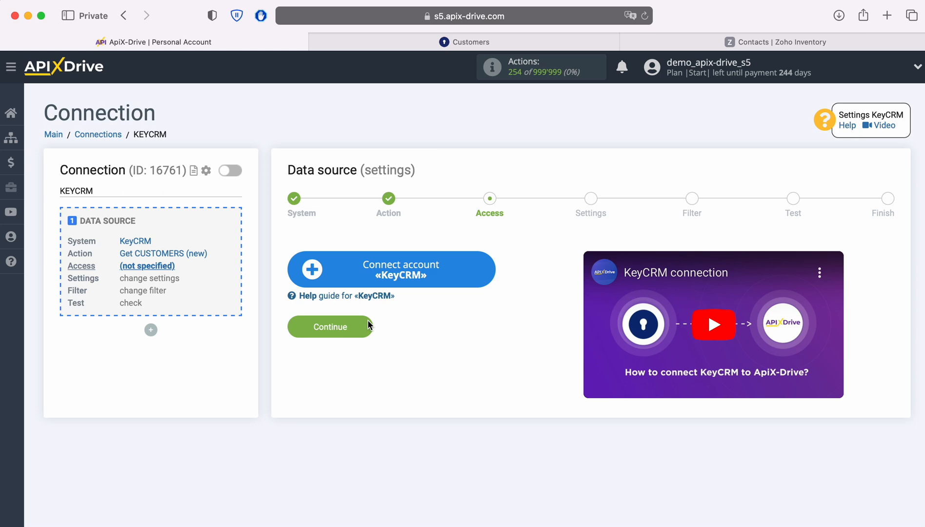
# Step: Start connecting a KeyCRM account, then switch to KeyCRM and copy the API key from its general settings
pyautogui.click(490, 268)
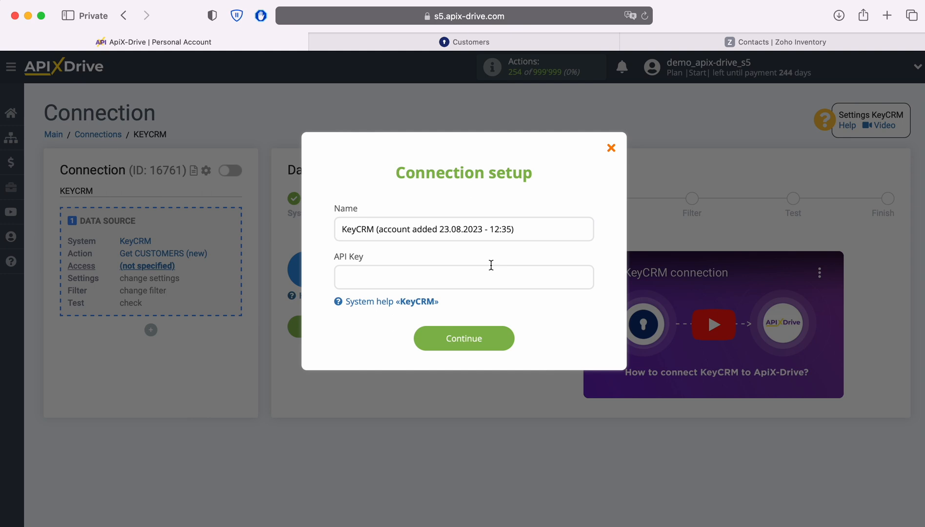
pyautogui.click(450, 40)
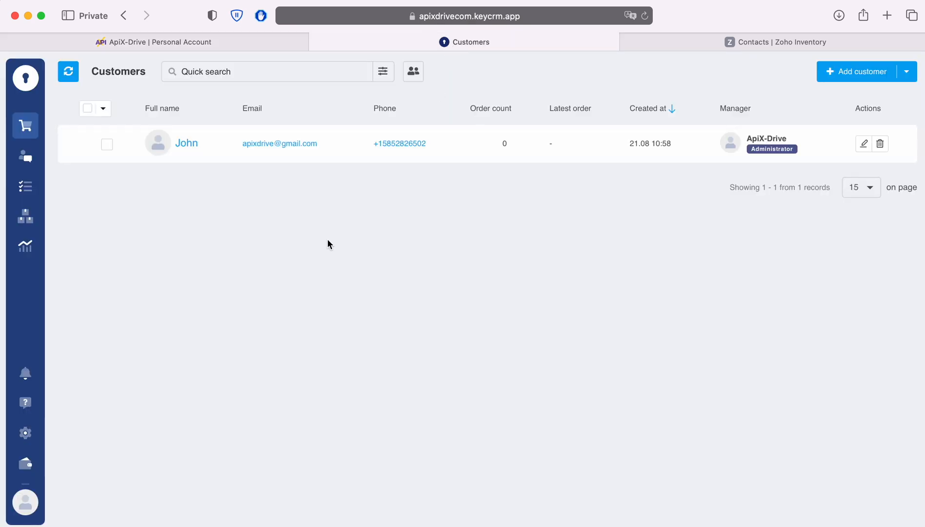
pyautogui.click(36, 435)
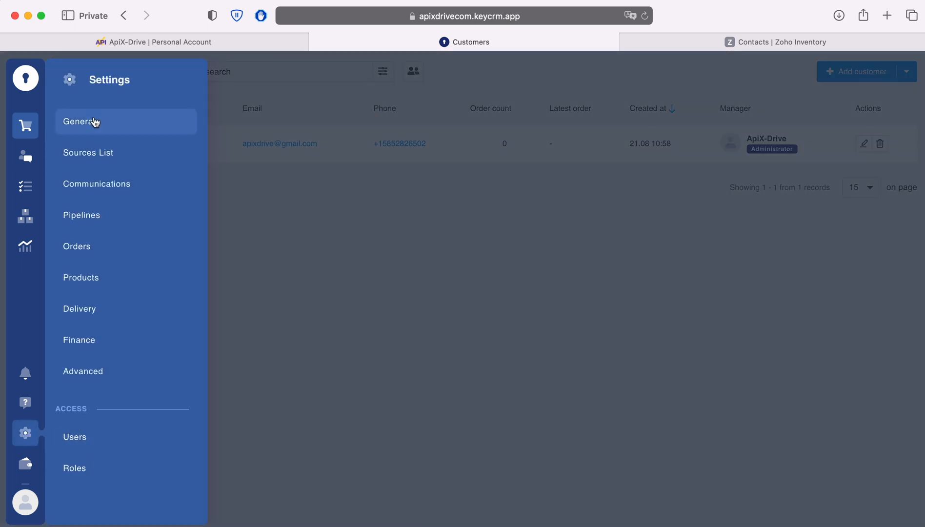
pyautogui.click(95, 122)
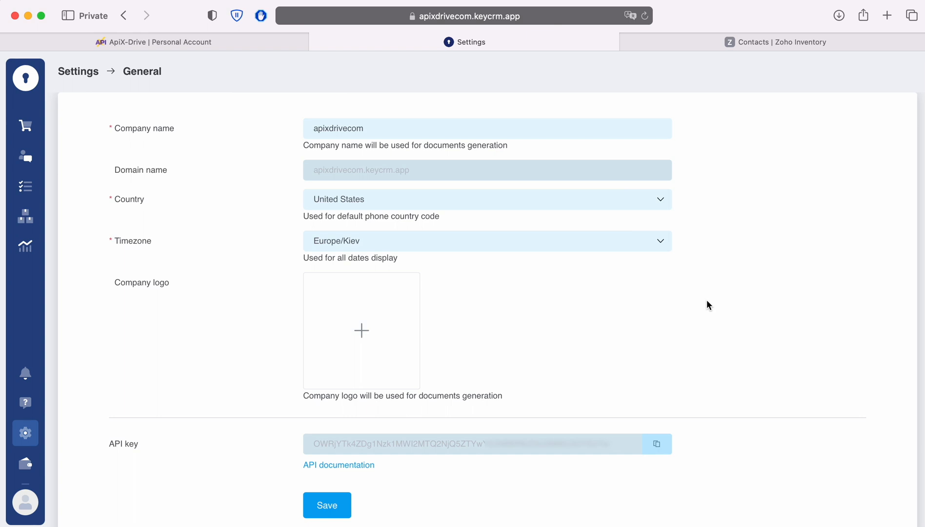
pyautogui.click(656, 443)
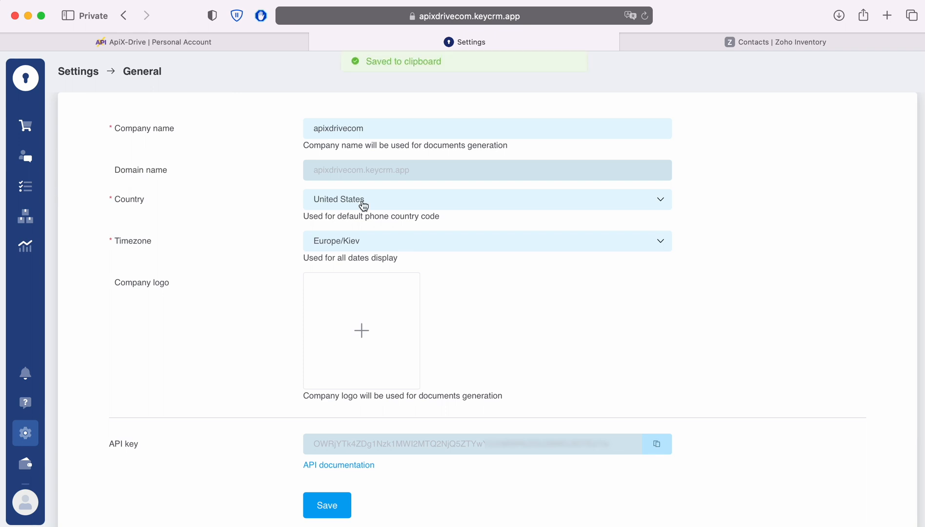
# Step: Return to ApiX-Drive, paste the KeyCRM API key into the connection setup and save the account
pyautogui.click(221, 44)
pyautogui.rightClick(360, 284)
pyautogui.click(381, 323)
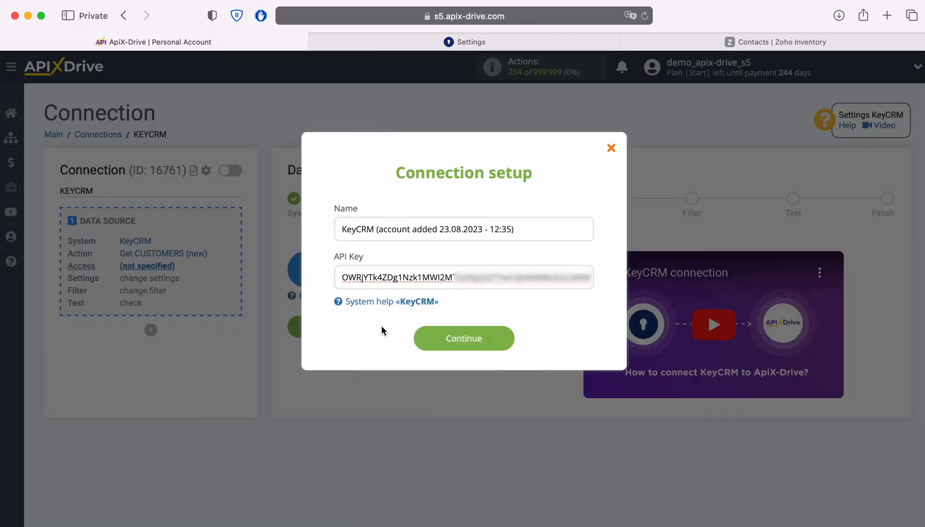
pyautogui.click(505, 340)
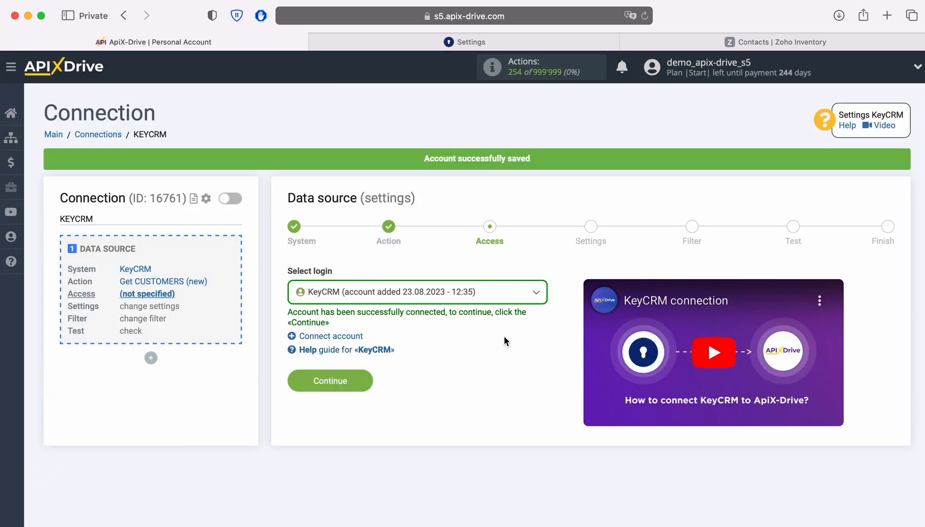
# Step: Select the KeyCRM account added 23.08.2023 - 12:35 as the data source login and proceed to the settings
pyautogui.click(489, 295)
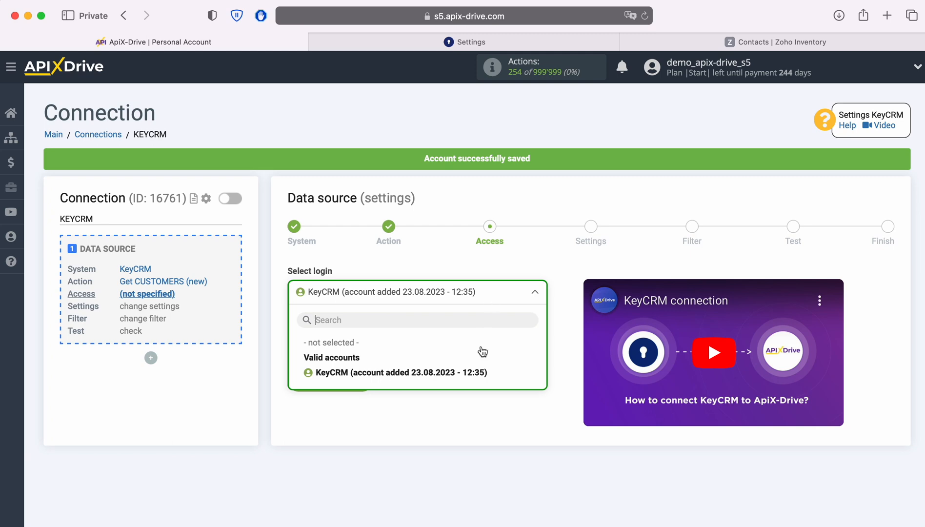
pyautogui.click(481, 372)
pyautogui.click(366, 381)
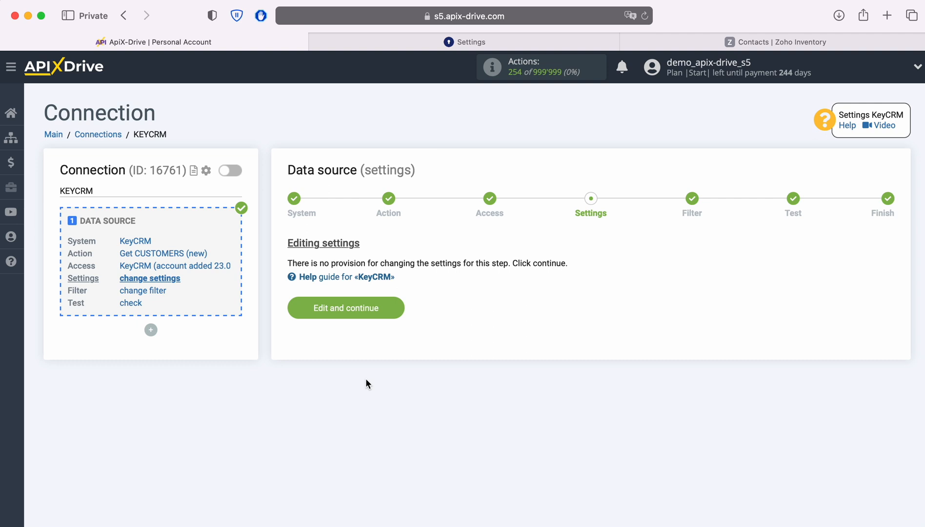
# Step: Finish the data source setup with default settings and no filter, accepting the KeyCRM test data
pyautogui.click(393, 307)
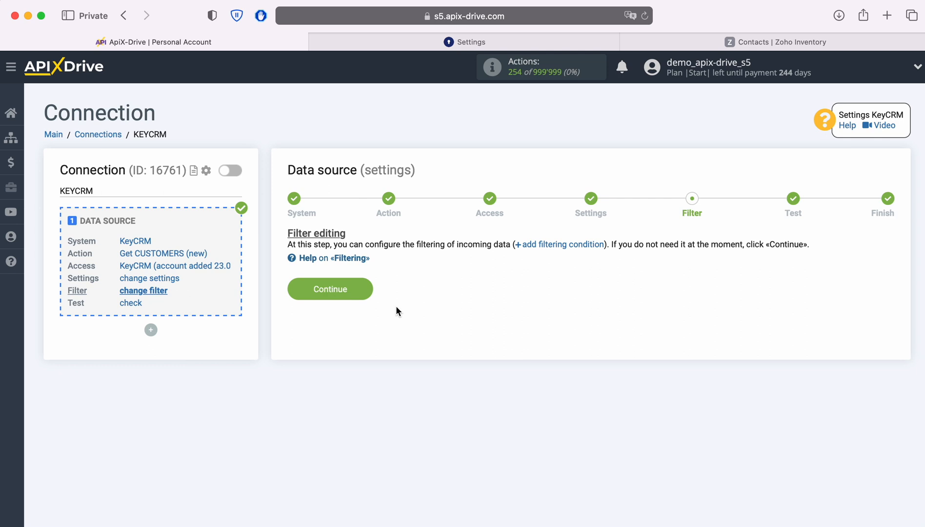
pyautogui.click(367, 288)
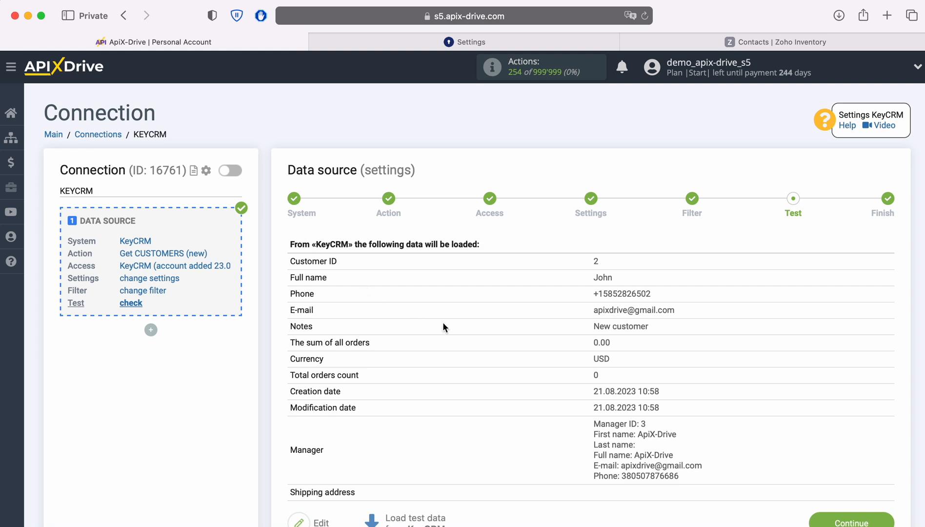
pyautogui.scroll(-1, 474, 326)
pyautogui.click(864, 503)
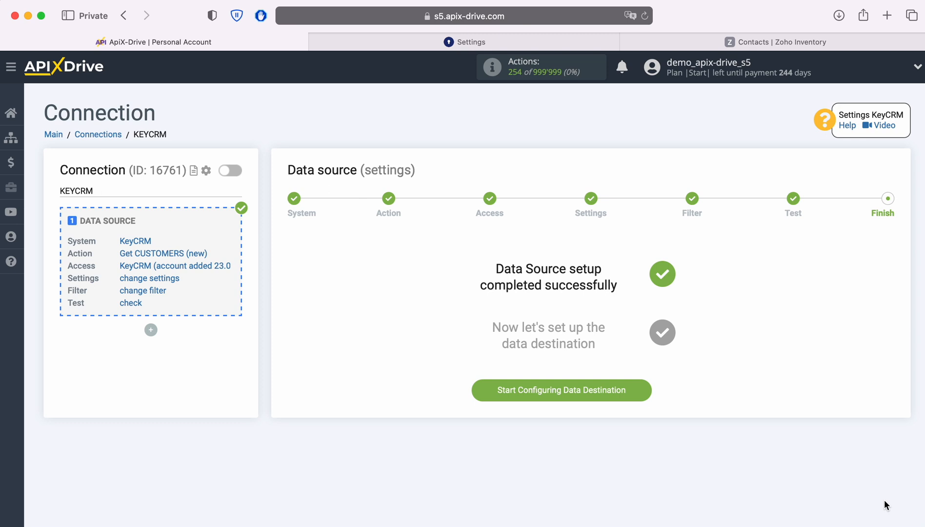
# Step: Start configuring the data destination and choose ZOHO Inventory as its system
pyautogui.click(642, 386)
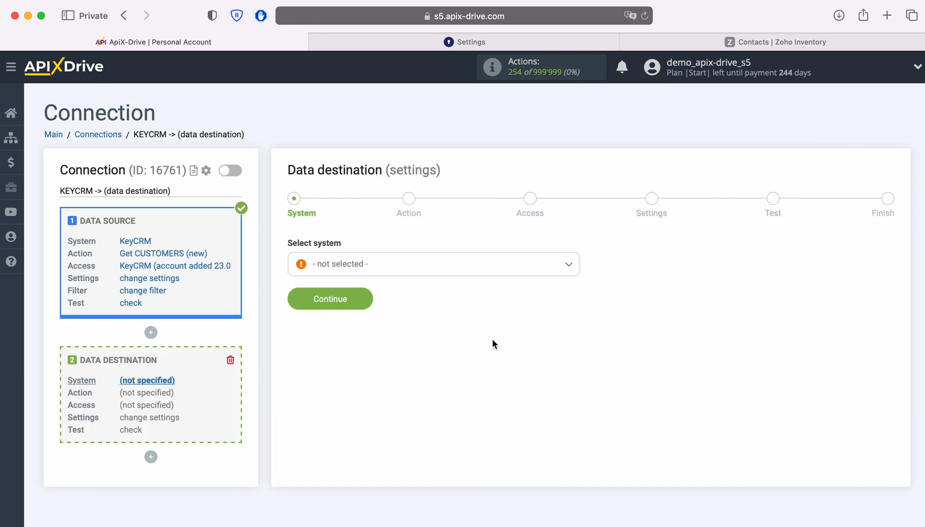
pyautogui.click(428, 270)
pyautogui.scroll(-5, 522, 380)
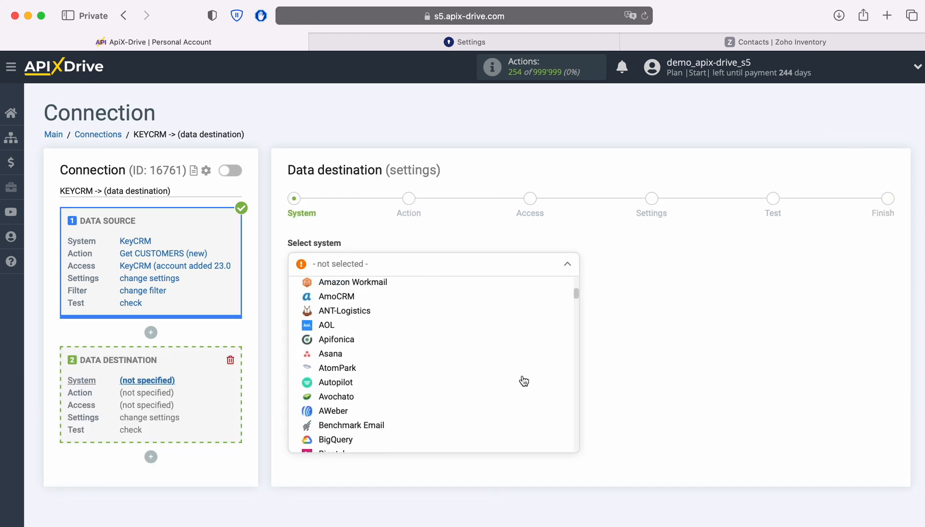
pyautogui.scroll(-15, 523, 381)
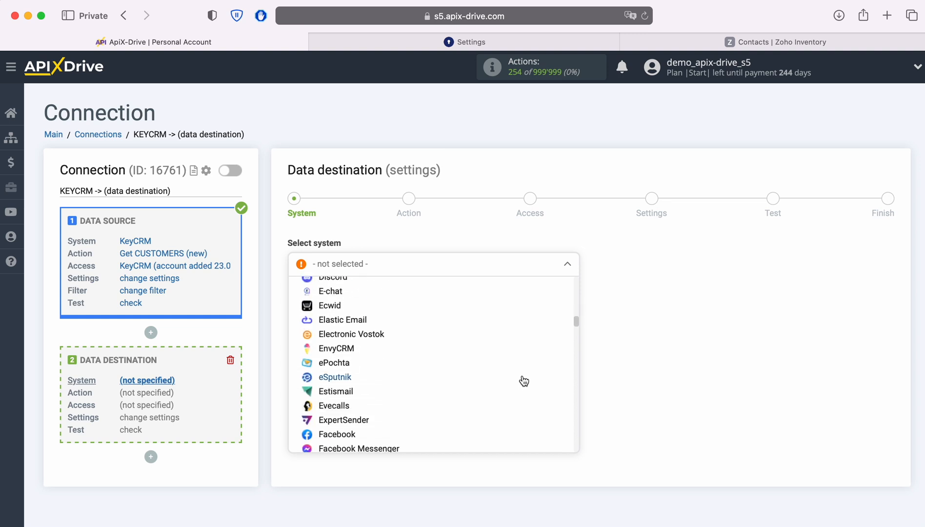
pyautogui.scroll(-15, 523, 381)
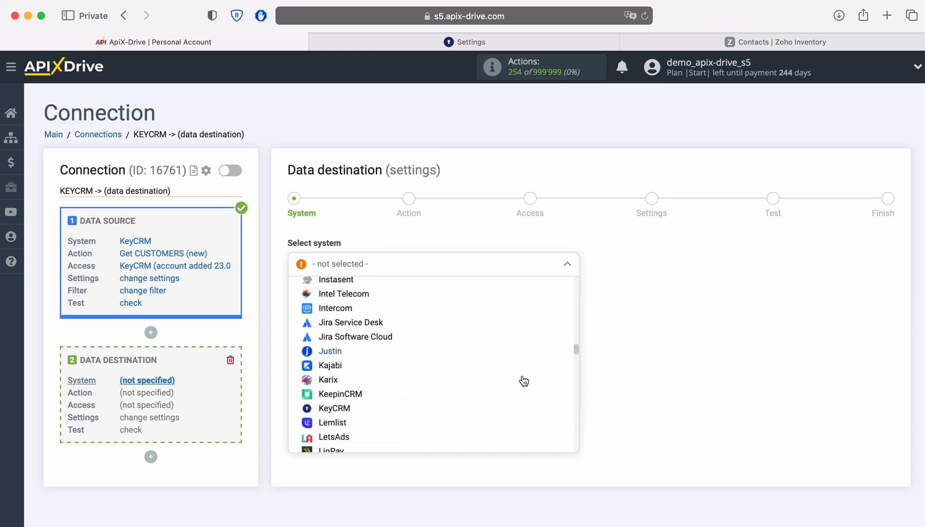
pyautogui.scroll(-15, 523, 380)
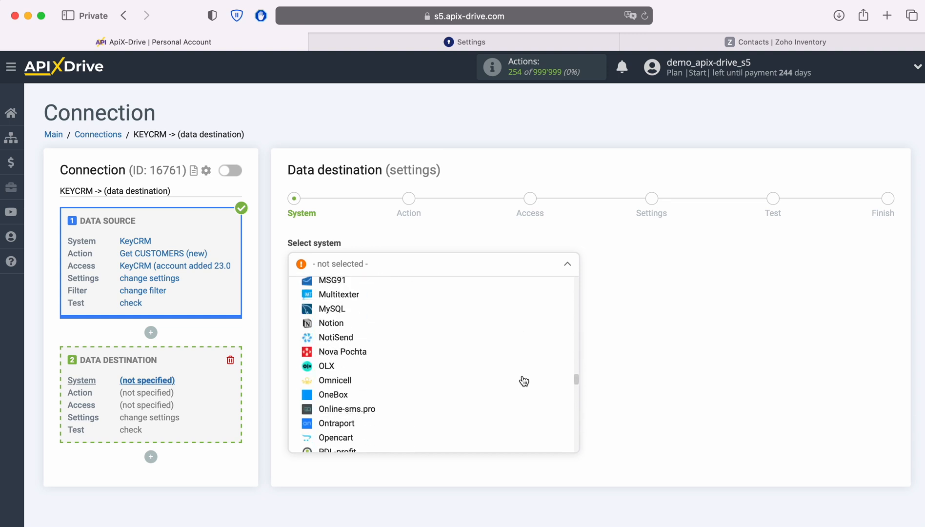
pyautogui.scroll(-15, 523, 381)
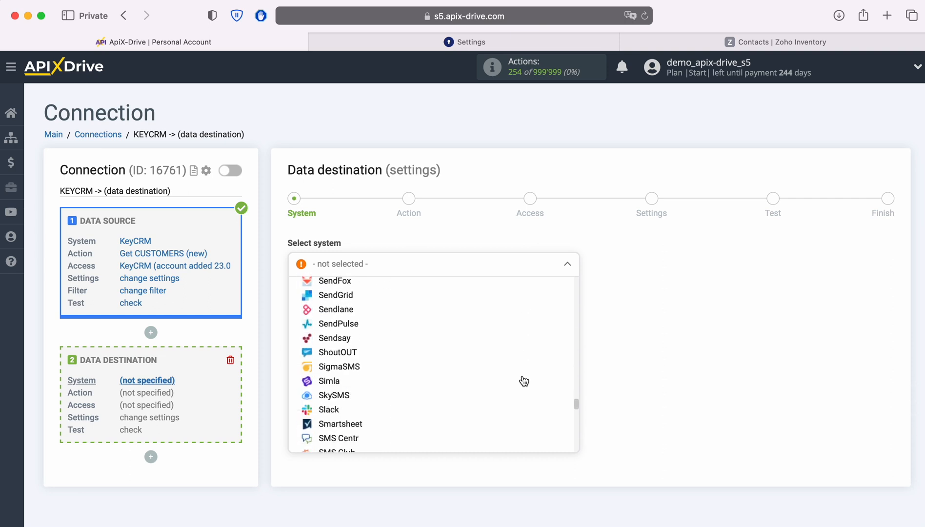
pyautogui.scroll(-15, 523, 381)
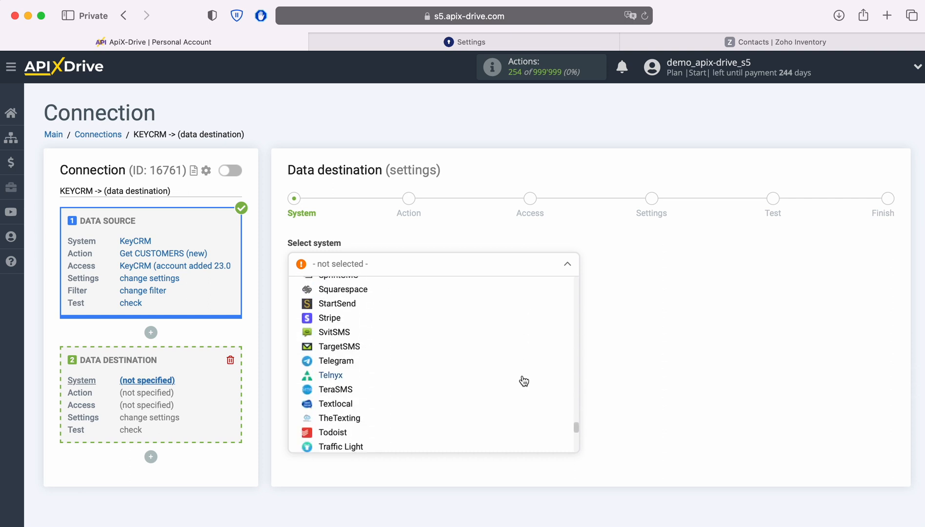
pyautogui.scroll(-15, 524, 380)
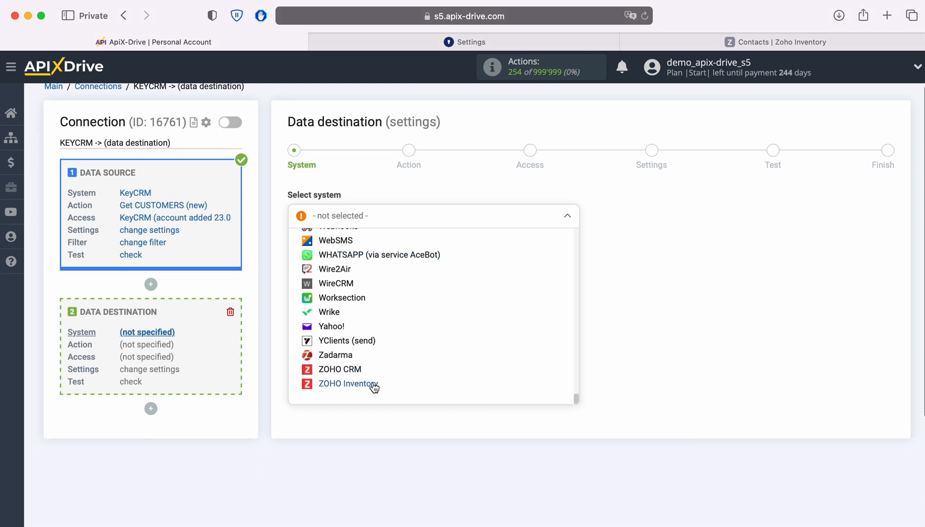
pyautogui.click(373, 385)
pyautogui.click(364, 251)
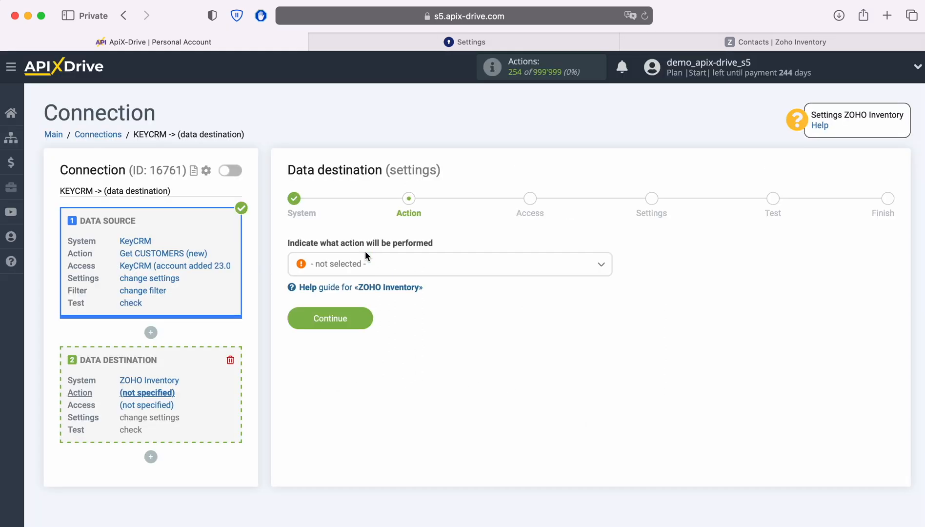
# Step: Set the data destination action to Create CONTACT and proceed to account access
pyautogui.click(454, 265)
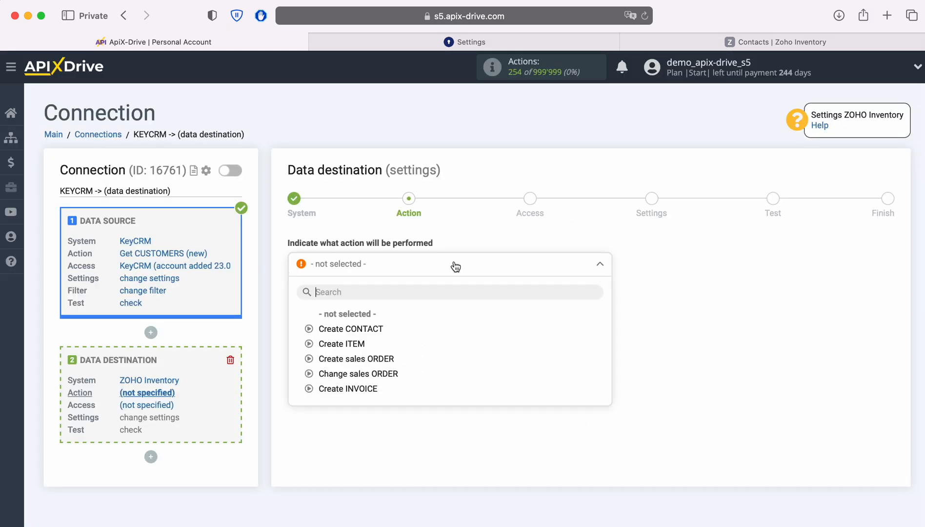
pyautogui.click(368, 328)
pyautogui.click(366, 317)
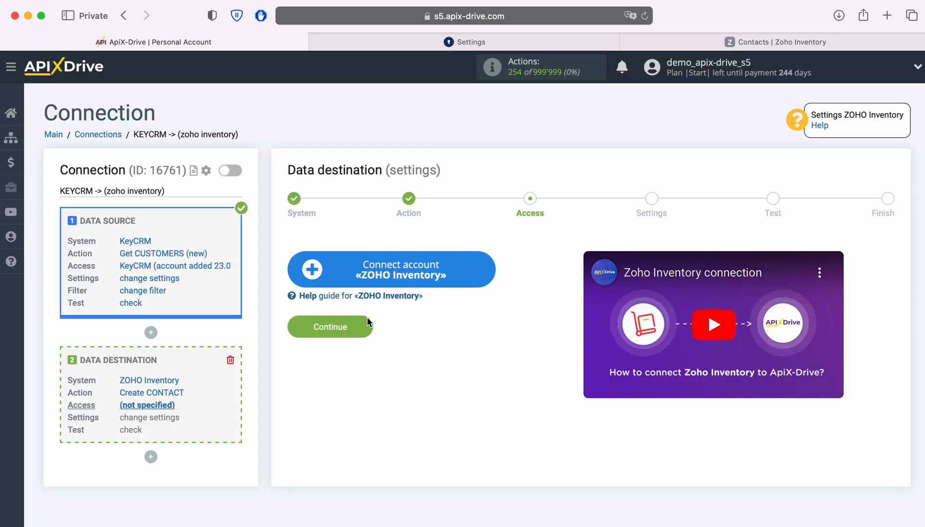
# Step: Connect a ZOHO Inventory account by signing in with the account e-mail and password and granting ApiX Drive access to the Inventory data
pyautogui.click(483, 271)
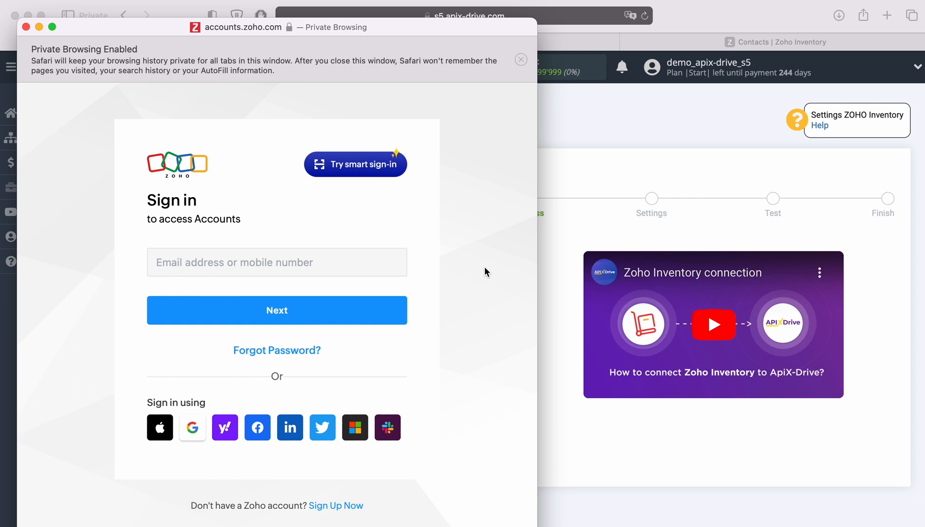
pyautogui.rightClick(208, 261)
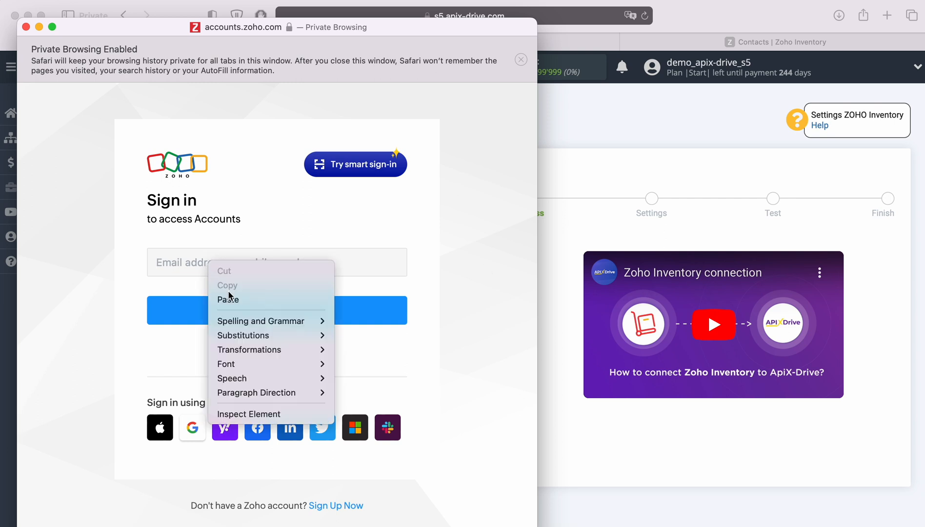
pyautogui.click(230, 299)
pyautogui.click(268, 312)
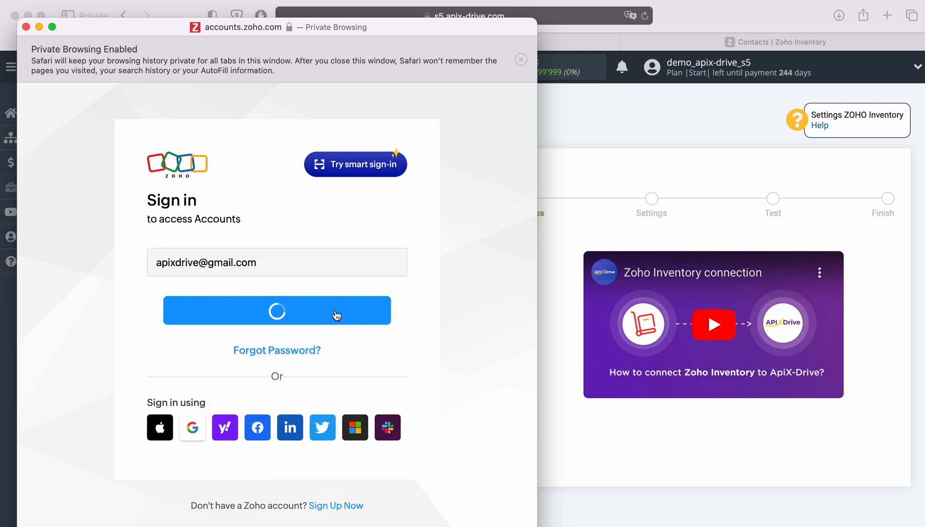
pyautogui.click(256, 335)
pyautogui.click(303, 378)
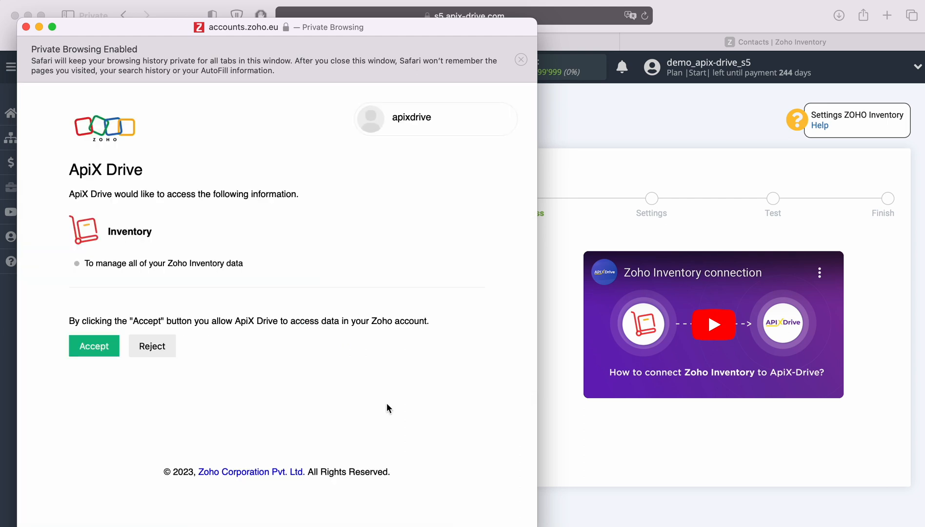
pyautogui.click(80, 347)
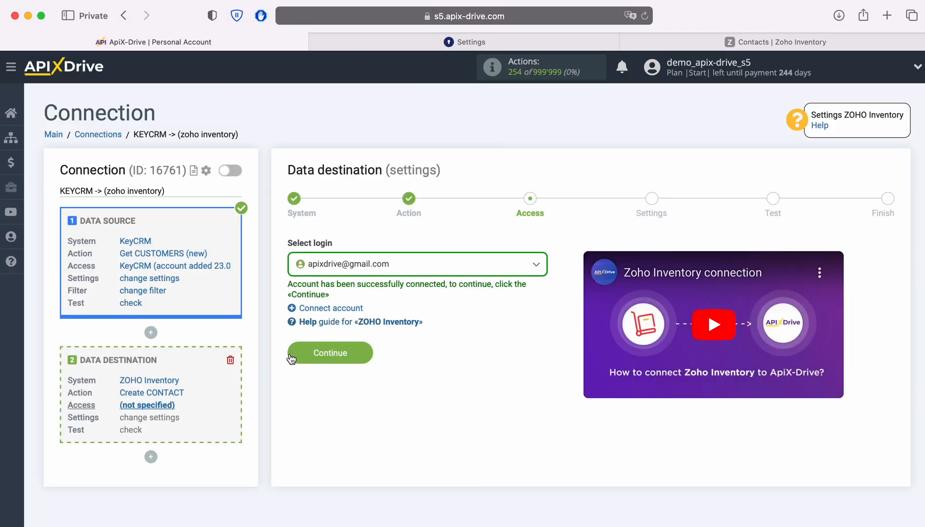
# Step: Select the connected ZOHO Inventory account as the login for the data destination and continue to its settings
pyautogui.click(425, 264)
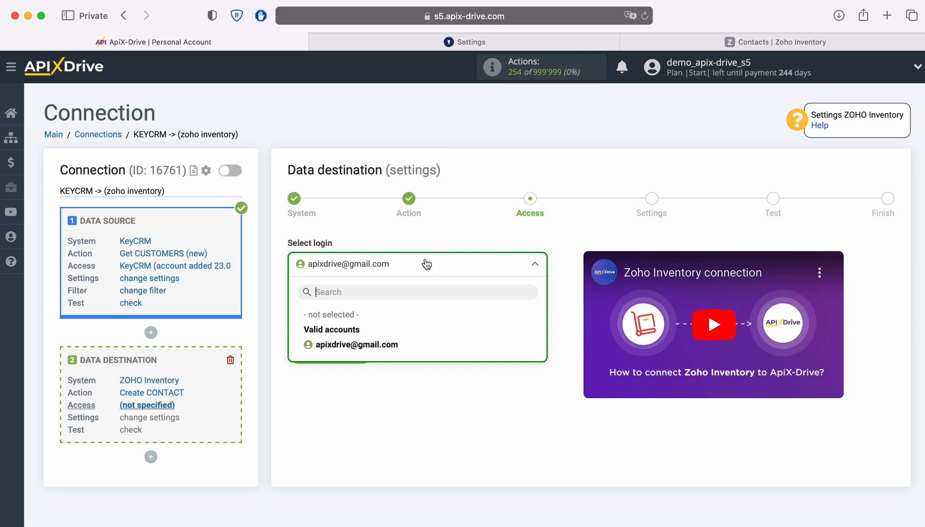
pyautogui.click(387, 343)
pyautogui.click(367, 350)
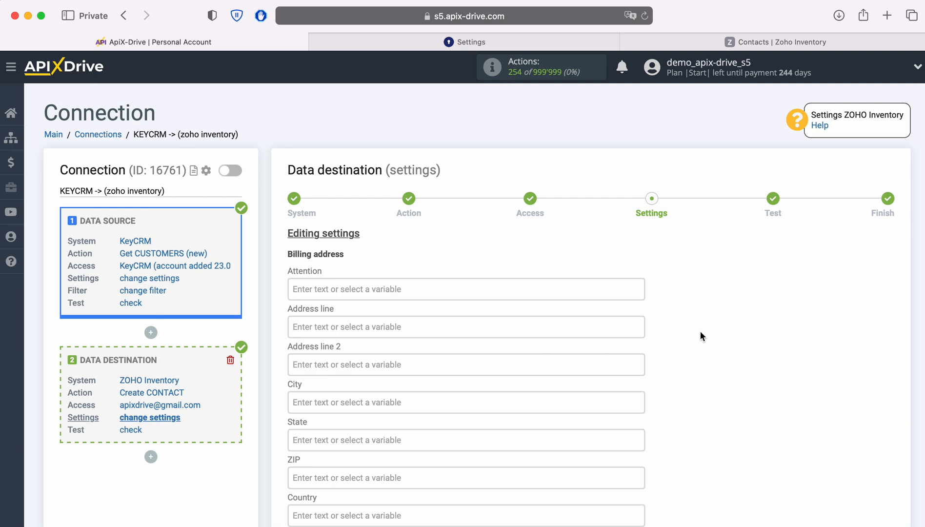
# Step: Map the required Contact name field to the KeyCRM customer's Full name variable
pyautogui.scroll(-3, 700, 334)
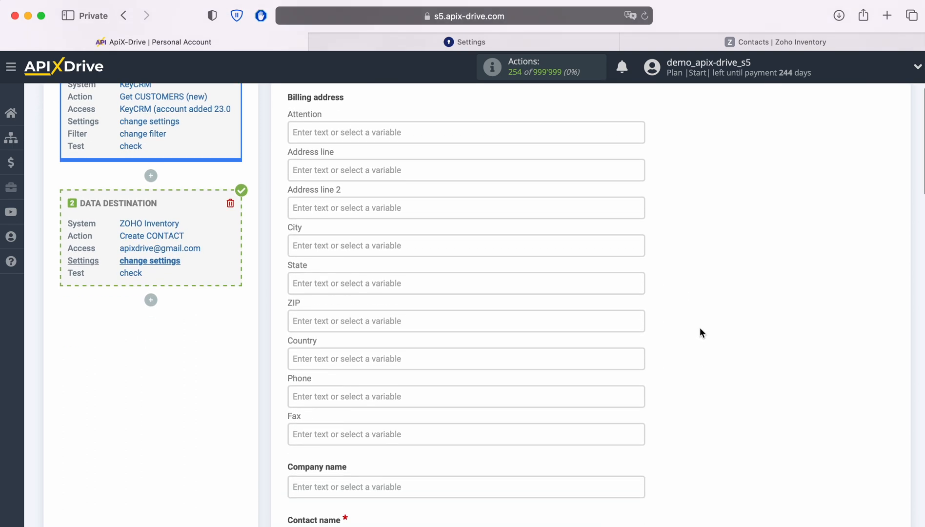
pyautogui.scroll(-6, 700, 329)
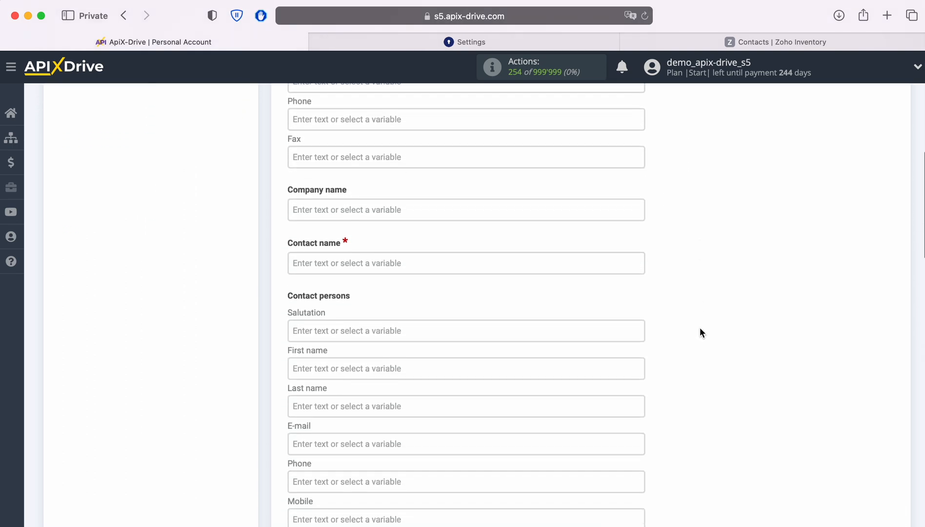
pyautogui.click(415, 252)
pyautogui.scroll(-1, 581, 343)
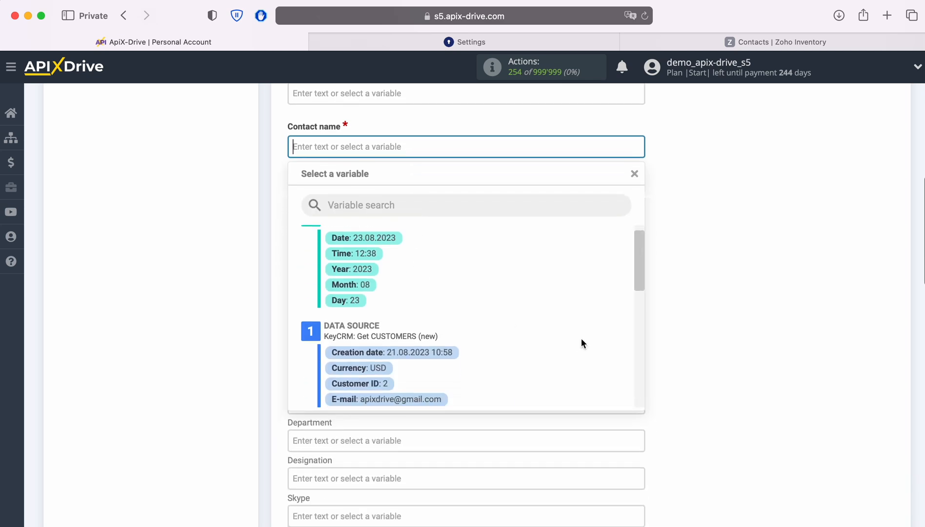
pyautogui.scroll(-3, 580, 339)
pyautogui.click(388, 355)
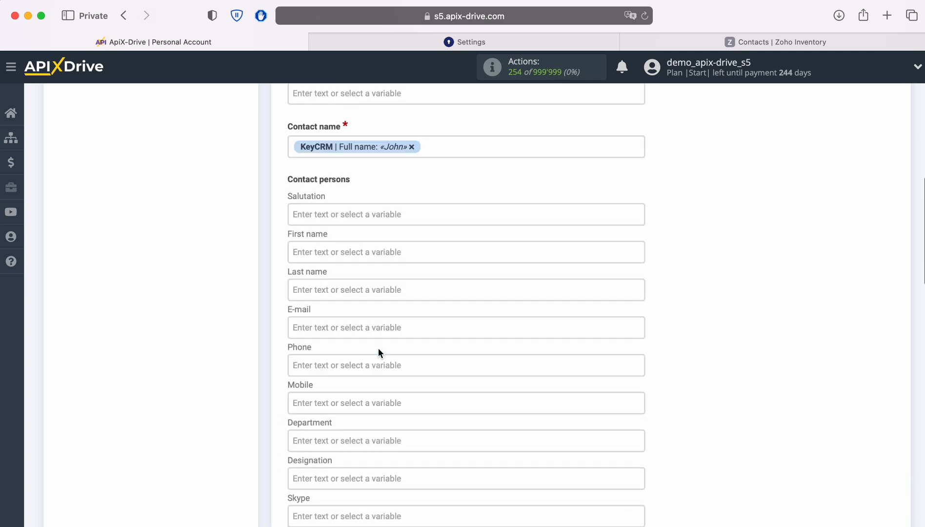
# Step: Map the contact person's First name field to the KeyCRM customer's Full name variable
pyautogui.scroll(-2, 701, 311)
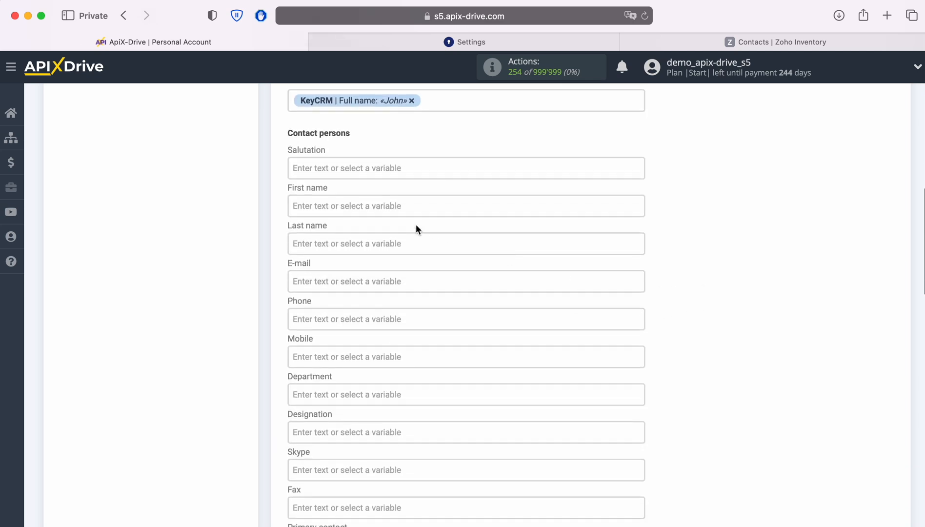
pyautogui.click(380, 209)
pyautogui.scroll(-2, 519, 307)
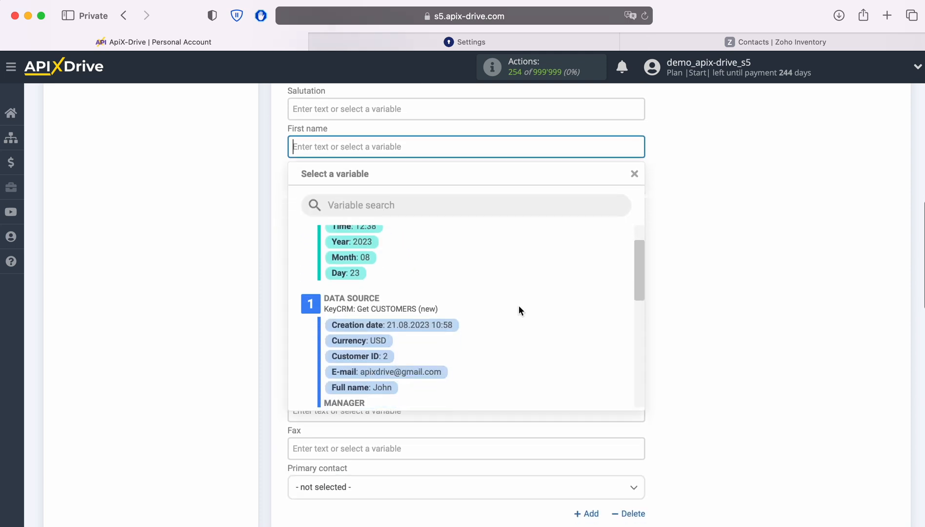
pyautogui.click(384, 387)
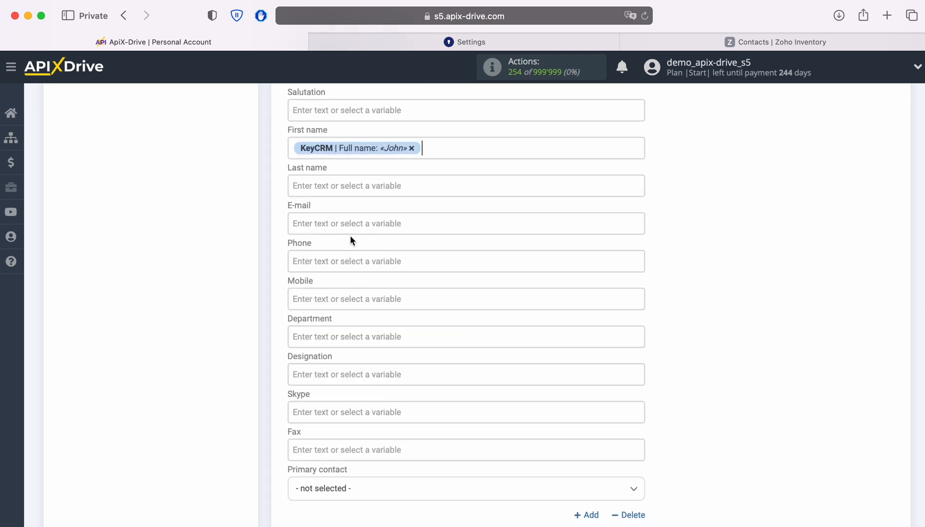
# Step: Map the contact person's E-mail and Phone fields to the KeyCRM customer's E-mail and Phone variables
pyautogui.click(350, 224)
pyautogui.scroll(-3, 531, 331)
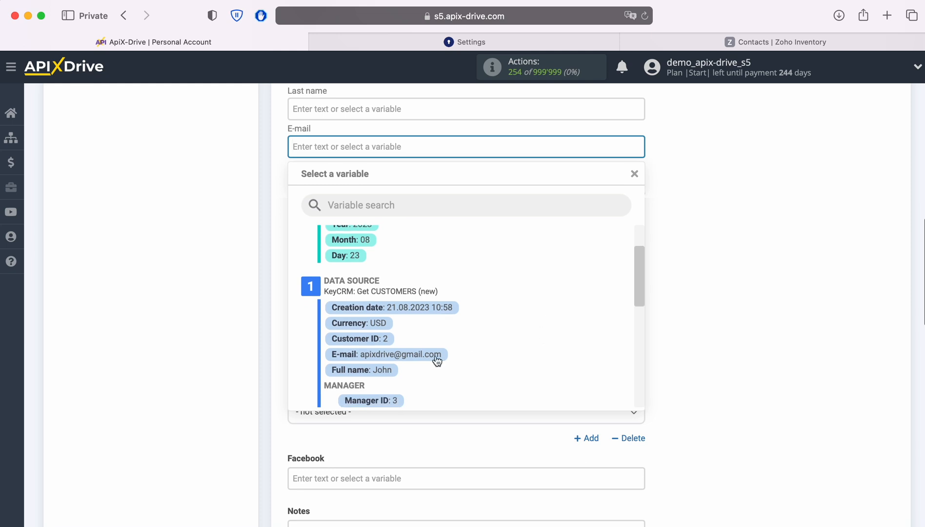
pyautogui.click(412, 355)
pyautogui.click(391, 191)
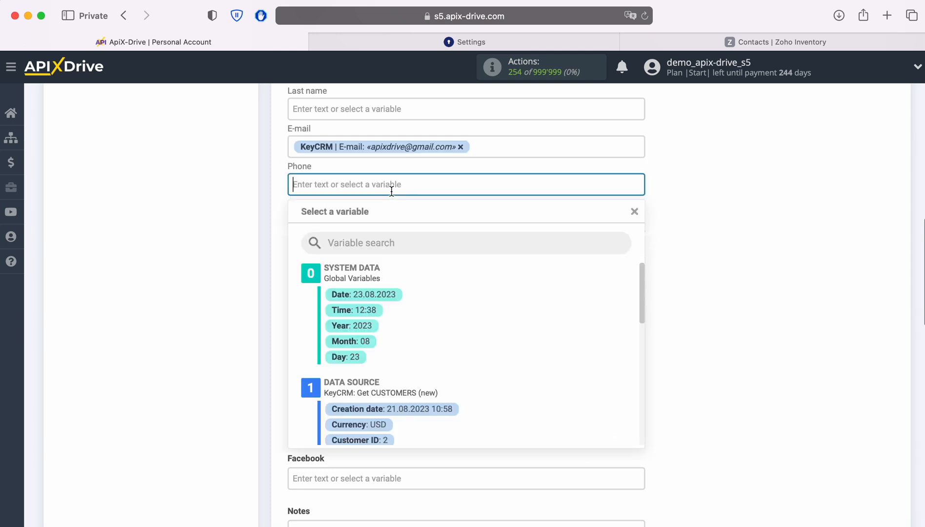
pyautogui.scroll(-5, 534, 357)
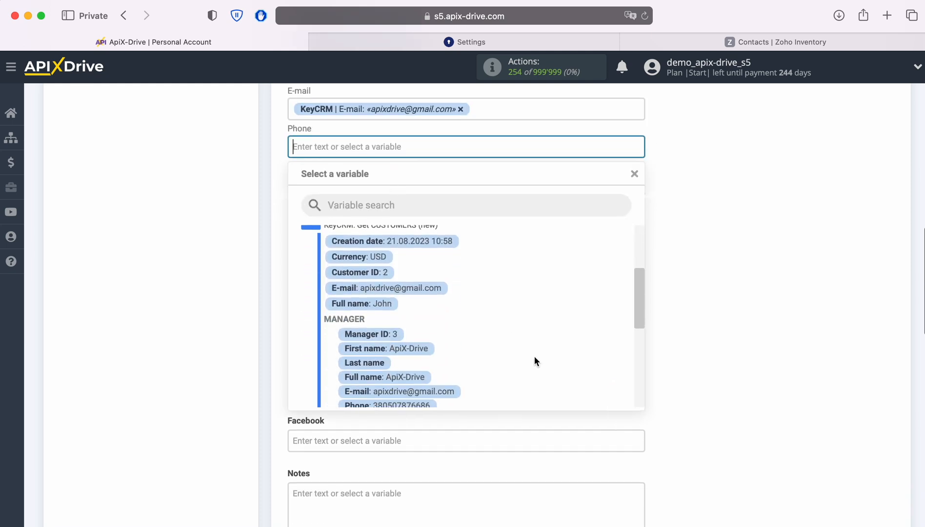
pyautogui.scroll(-3, 534, 357)
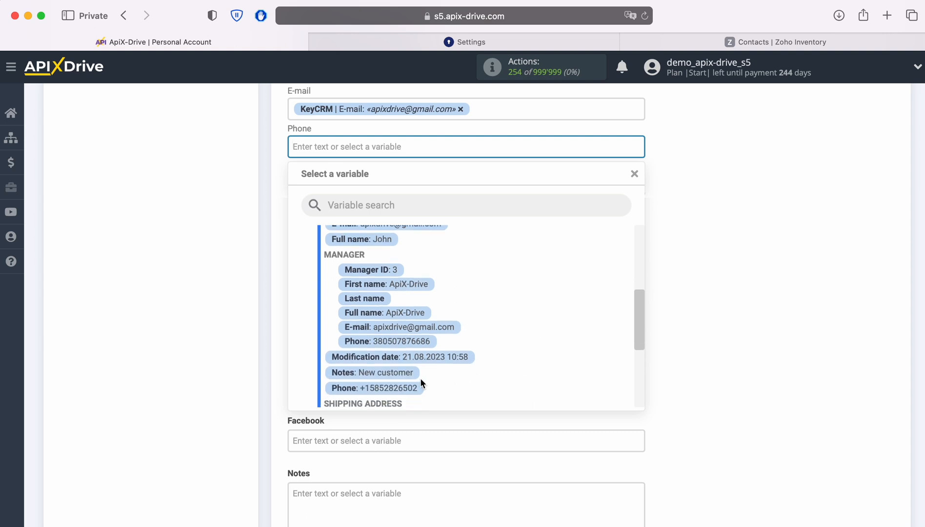
pyautogui.click(400, 388)
# Step: Enter "New Customers from KeyCRM" as the contact's Notes text
pyautogui.scroll(-6, 746, 329)
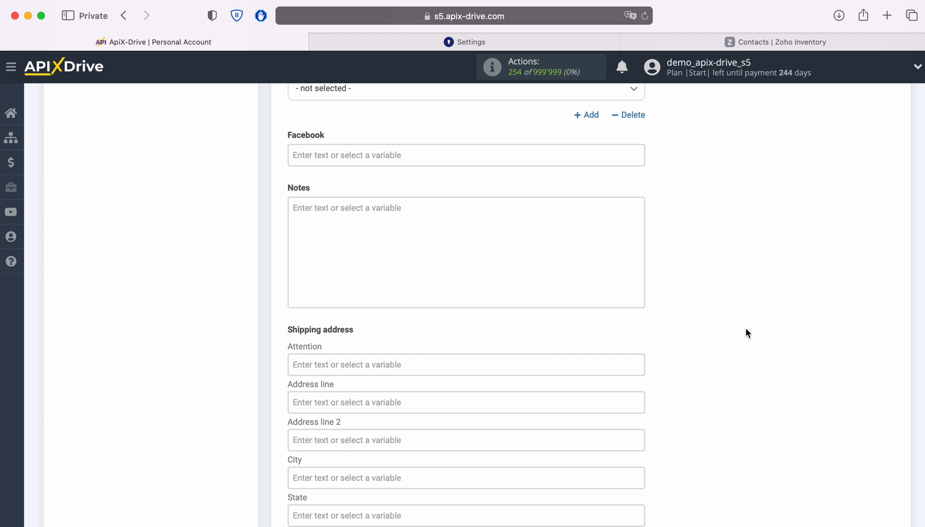
pyautogui.click(365, 252)
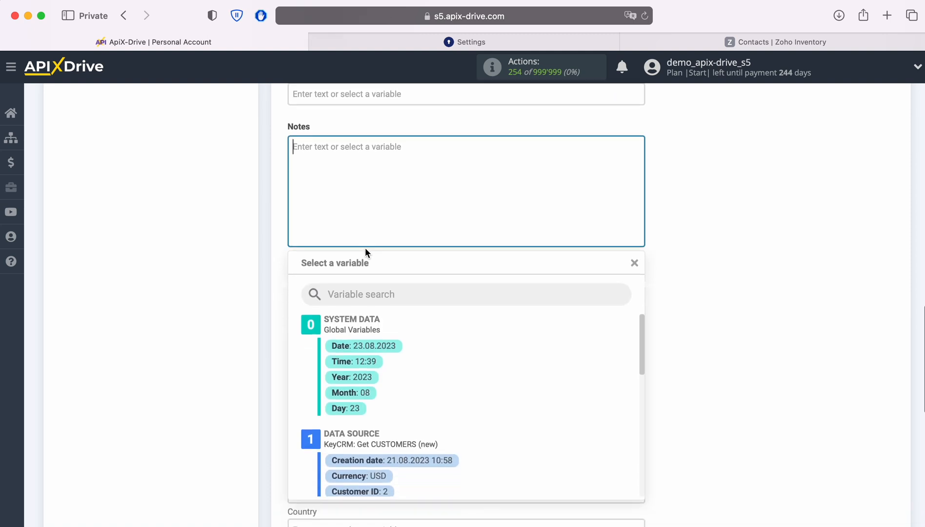
pyautogui.write('New Cus')
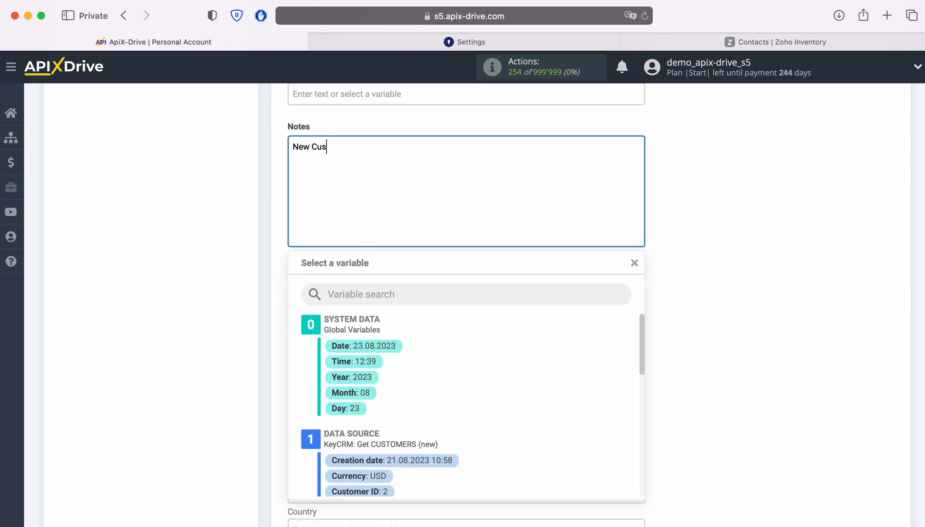
pyautogui.write('tomers from KeyCRM')
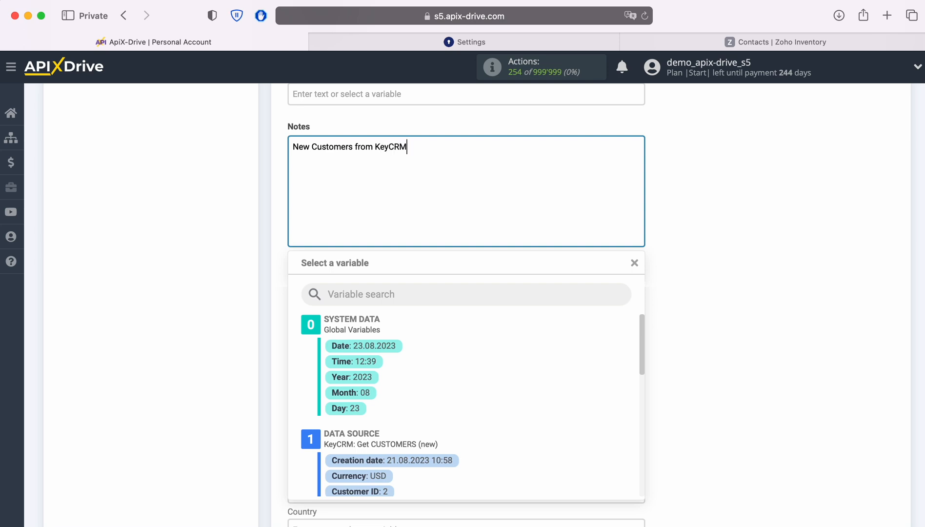
pyautogui.click(726, 274)
# Step: Save the ZOHO Inventory field settings with the shipping address, Twitter and Website left blank, and proceed to the test
pyautogui.scroll(-5, 727, 274)
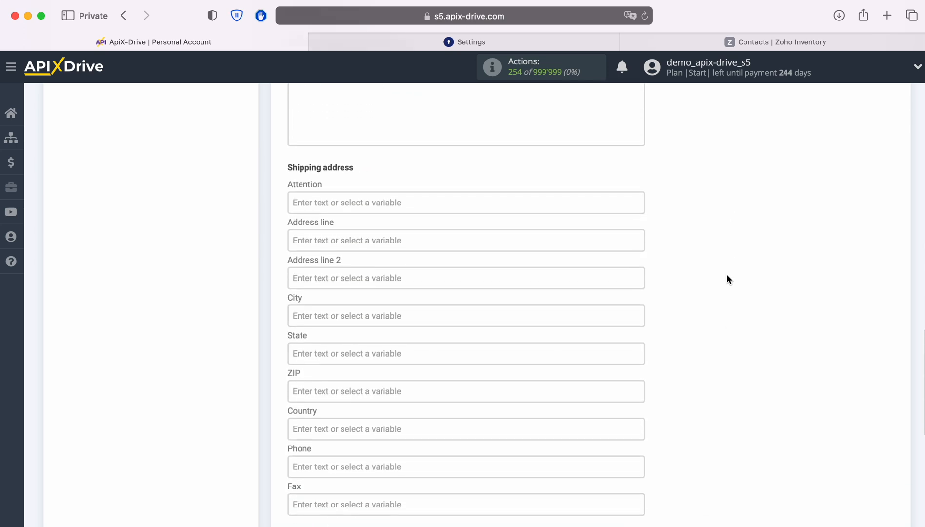
pyautogui.scroll(-5, 726, 276)
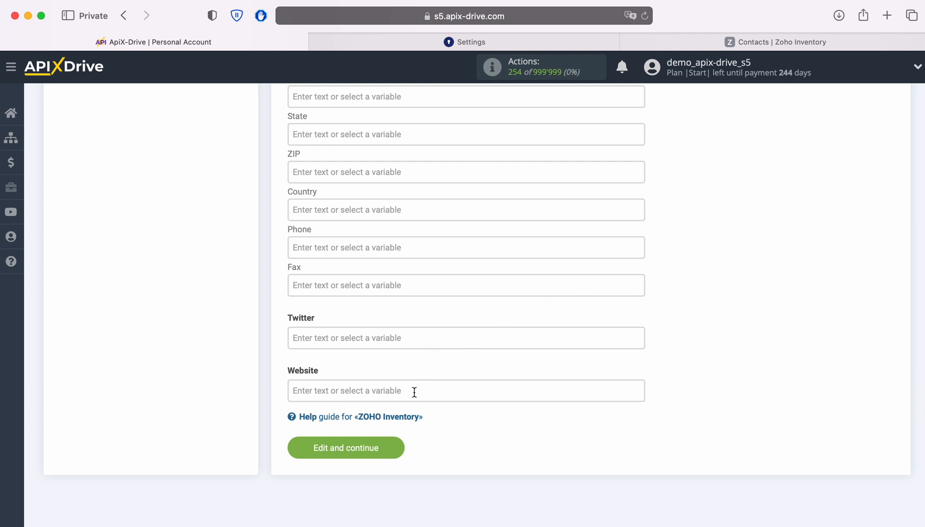
pyautogui.click(400, 445)
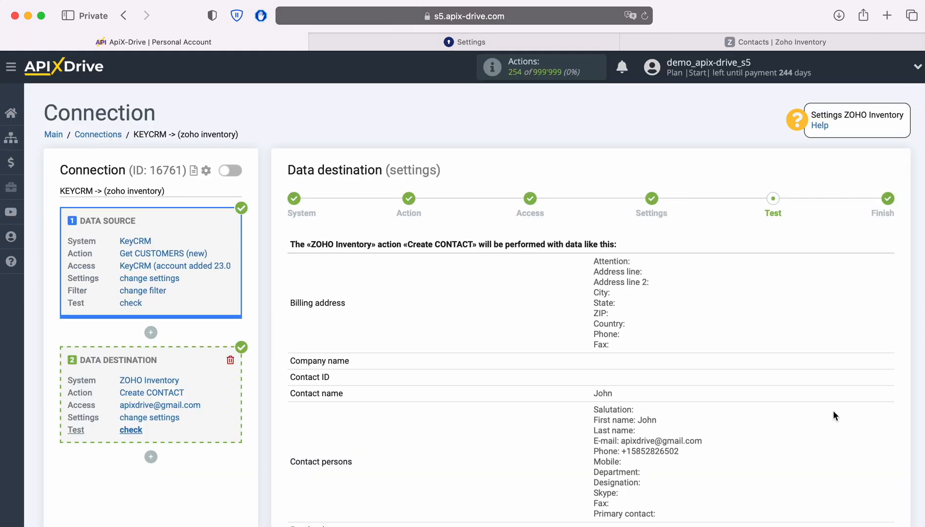
# Step: Review the sample contact data and send it to ZOHO Inventory as a test
pyautogui.scroll(-5, 833, 410)
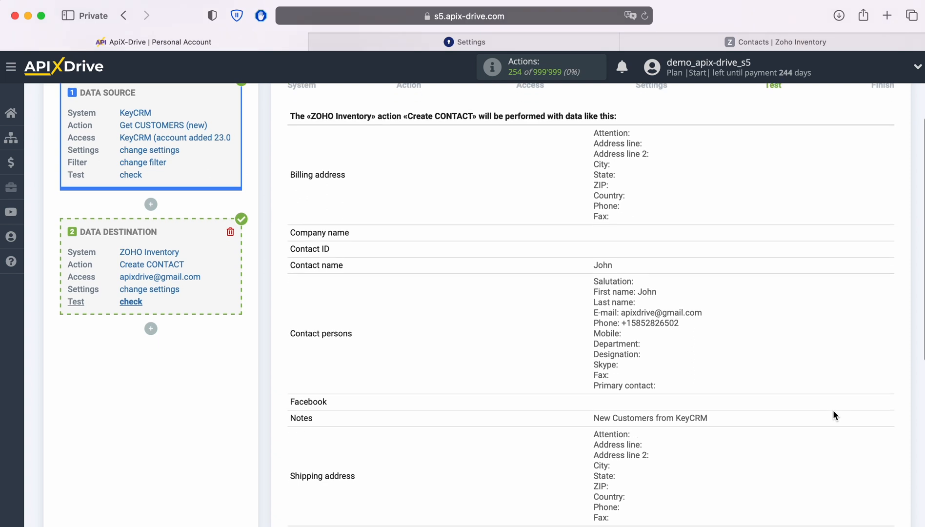
pyautogui.scroll(-2, 833, 415)
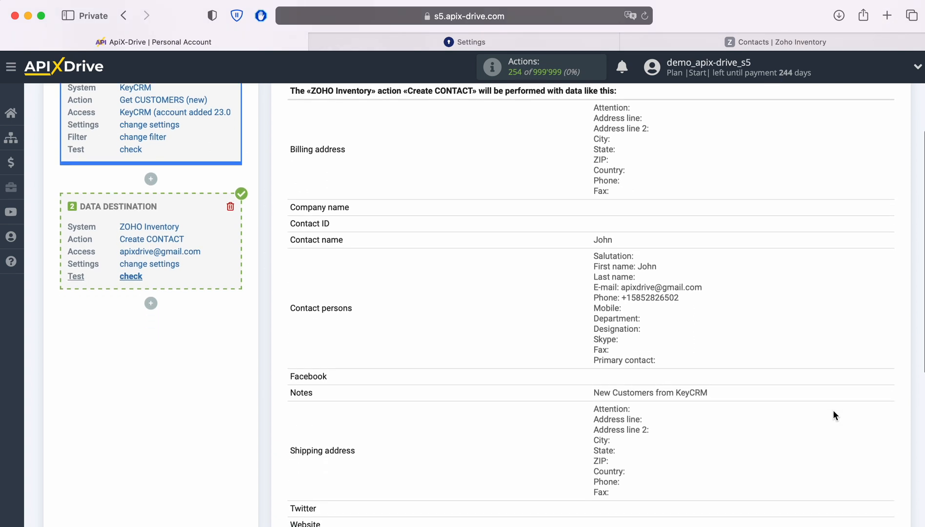
pyautogui.scroll(-2, 833, 413)
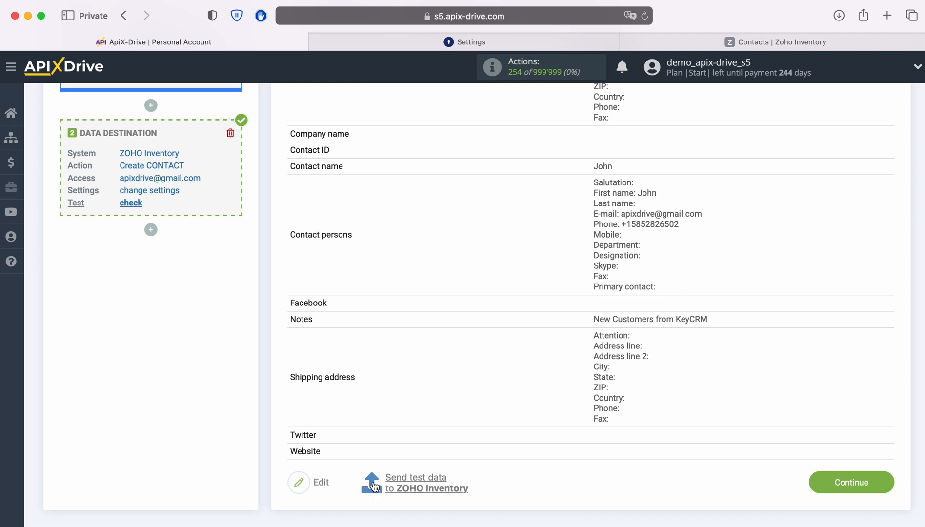
pyautogui.click(393, 480)
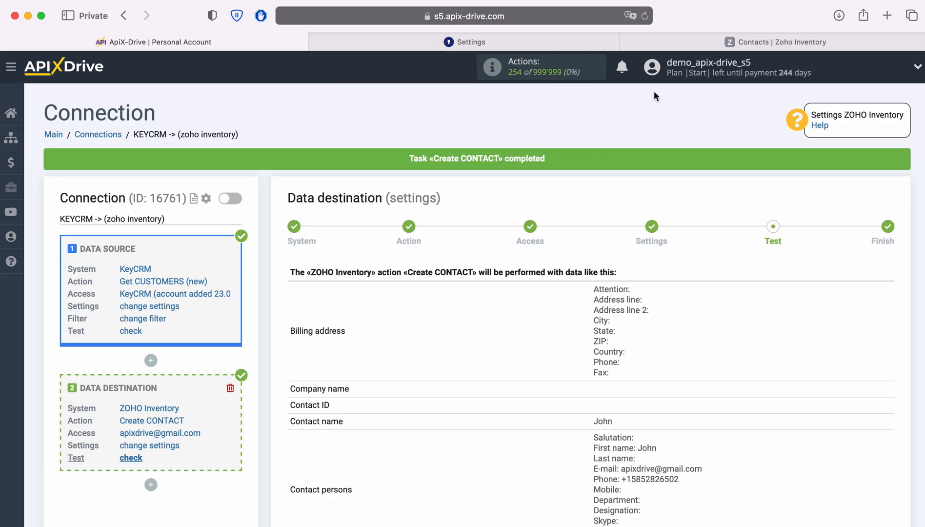
# Step: Switch to ZOHO Inventory, refresh the Active Customers list and open the newly created customer to check its details
pyautogui.click(652, 43)
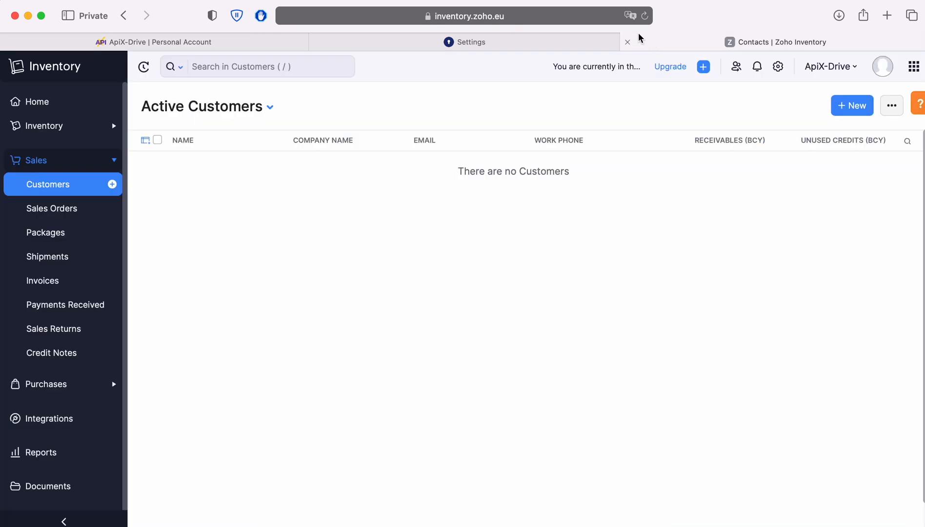
pyautogui.click(645, 16)
pyautogui.click(184, 167)
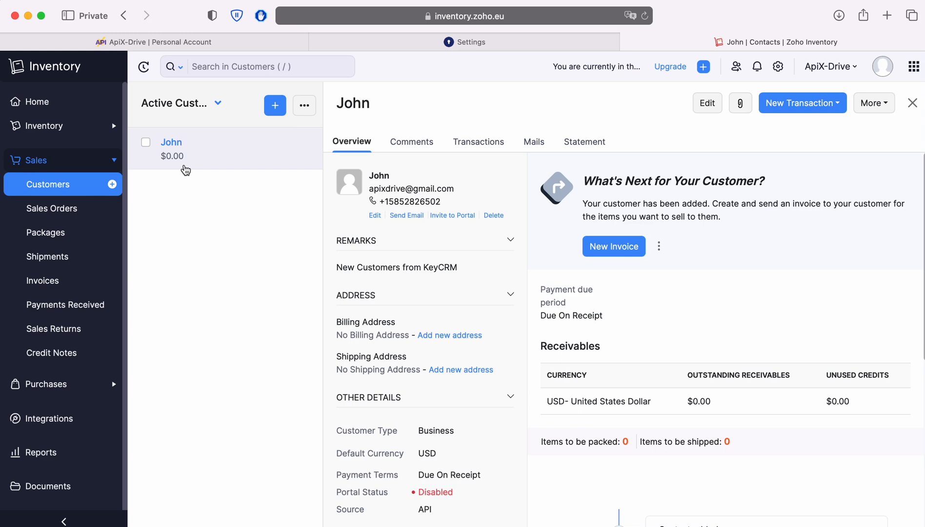
# Step: Return to ApiX-Drive, finish the data destination setup and enable automatic updates for the connection
pyautogui.click(144, 42)
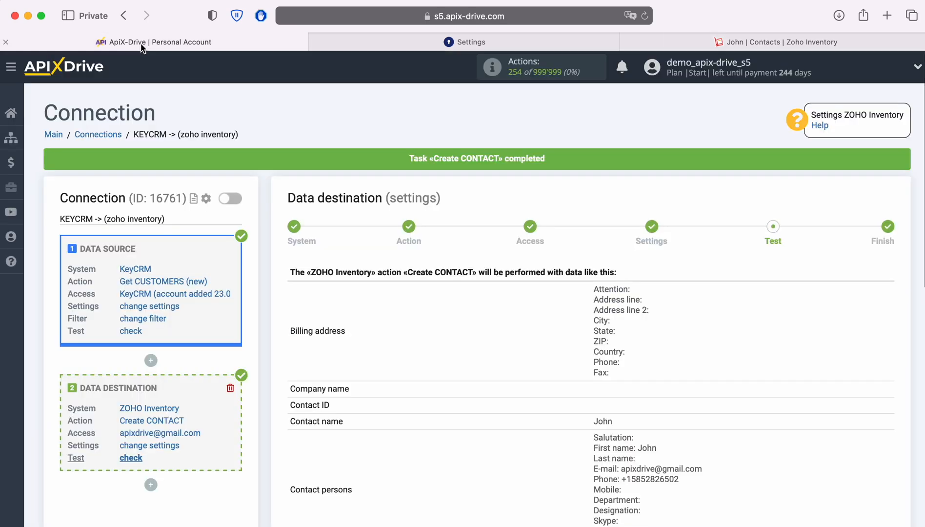
pyautogui.scroll(-5, 832, 394)
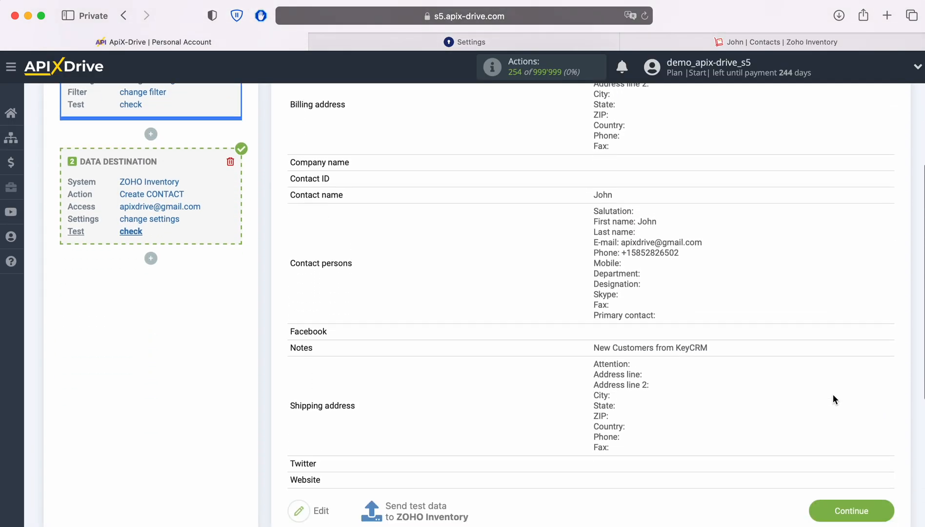
pyautogui.click(884, 481)
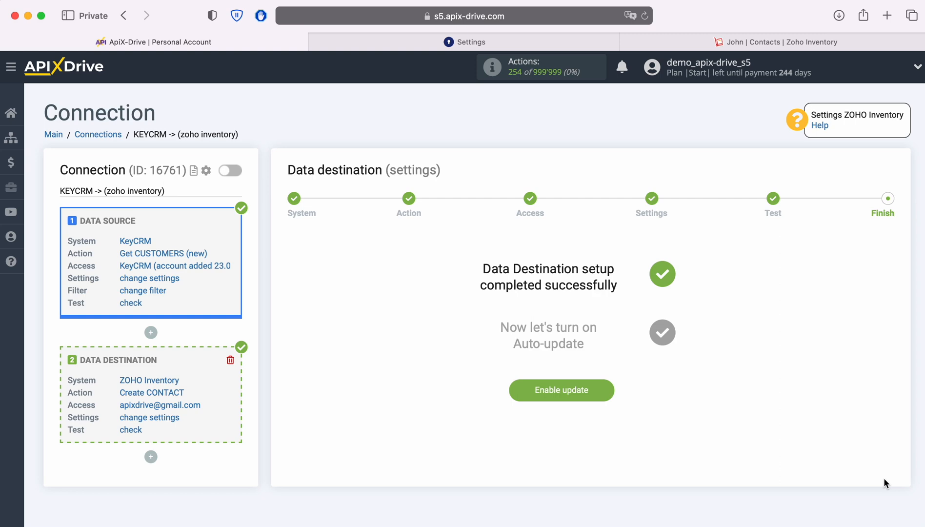
pyautogui.click(605, 391)
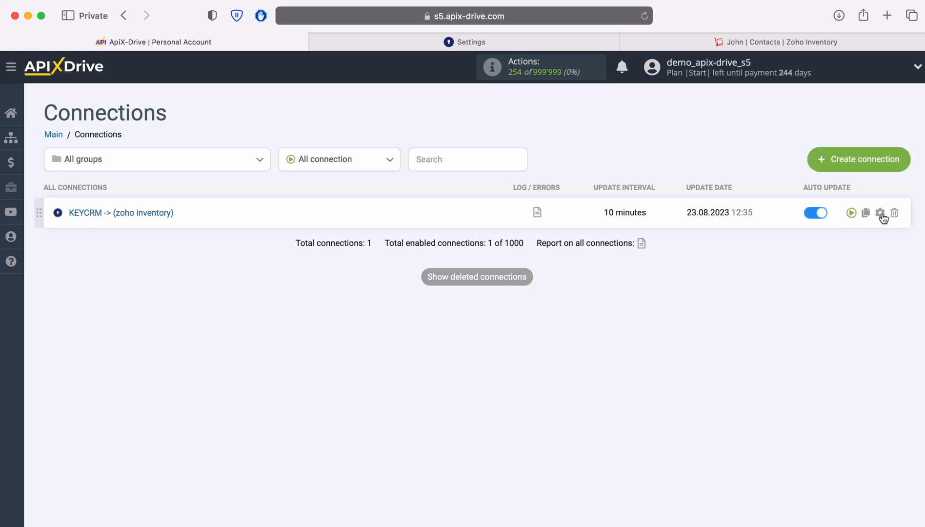
# Step: Set the update interval of the KEYCRM -> (zoho inventory) connection to 5 minutes and save its setup
pyautogui.click(879, 212)
pyautogui.click(512, 303)
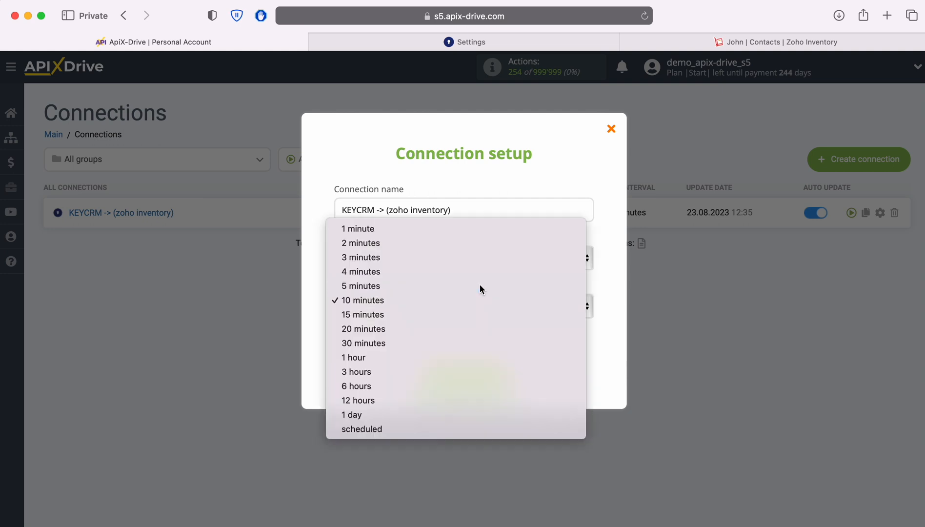
pyautogui.click(480, 286)
pyautogui.click(504, 379)
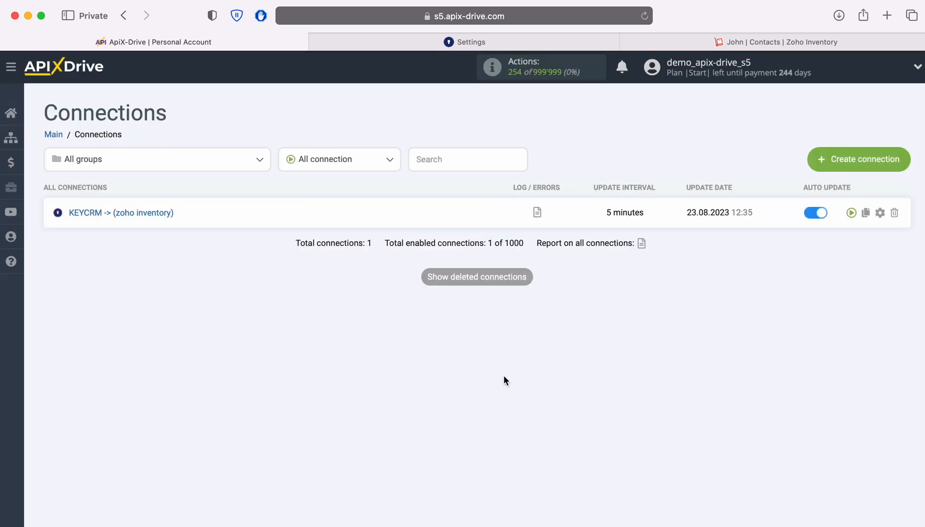